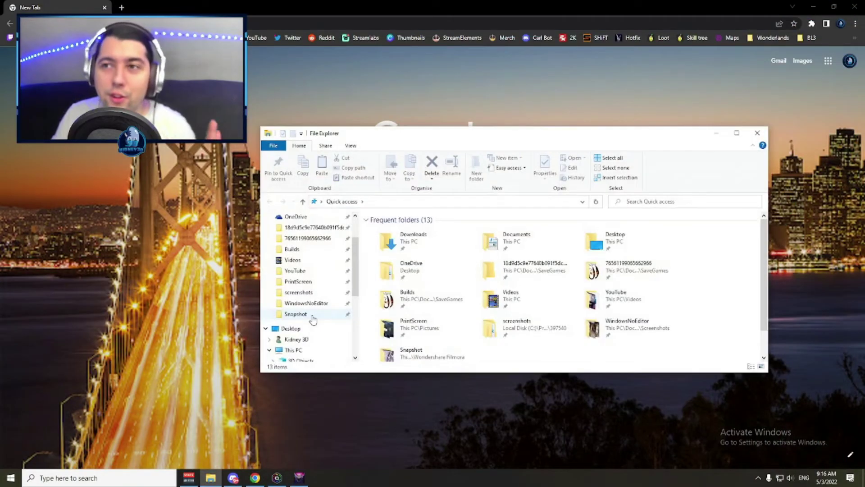
Check the Save6002 file in Downloads without acting on it, then switch to Documents.
scroll(313, 293, up, 1)
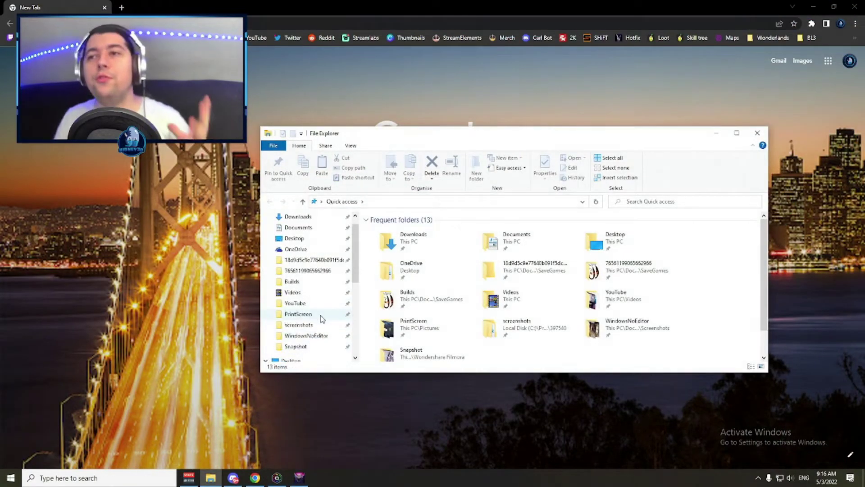
click(316, 219)
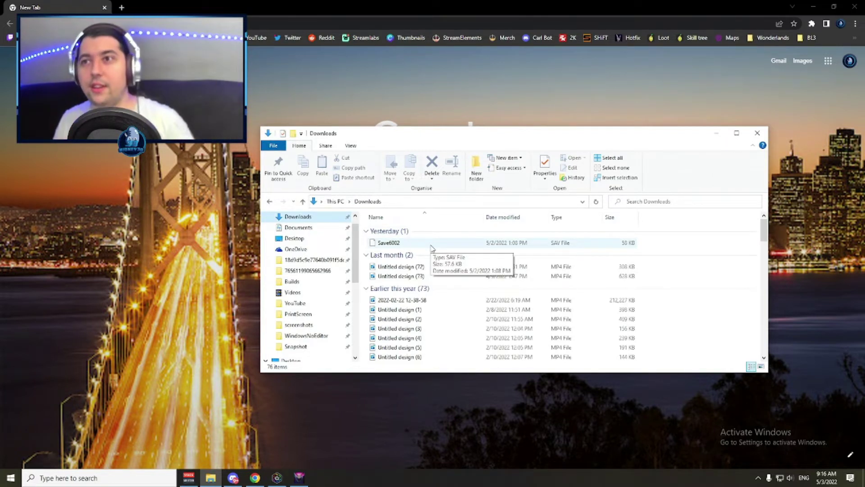
right_click(434, 247)
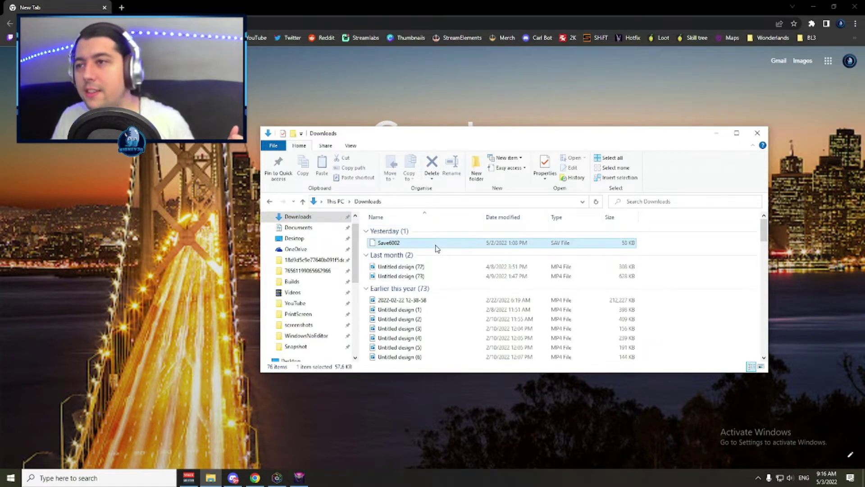
click(482, 399)
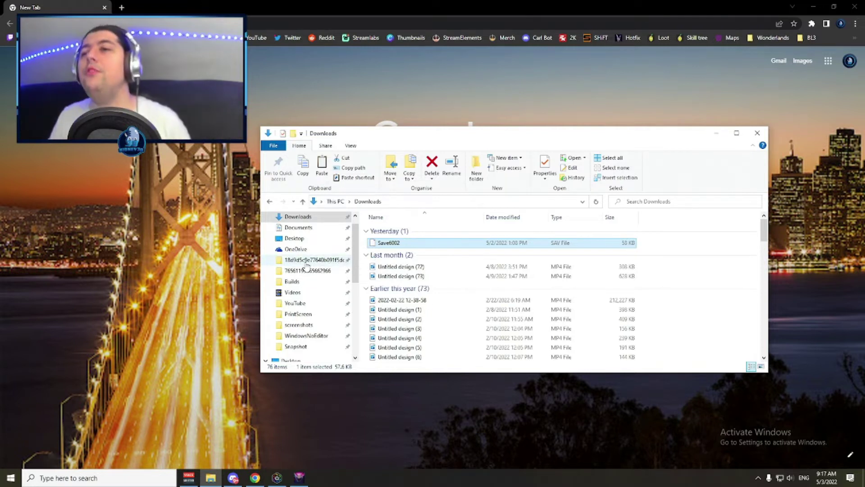
click(310, 227)
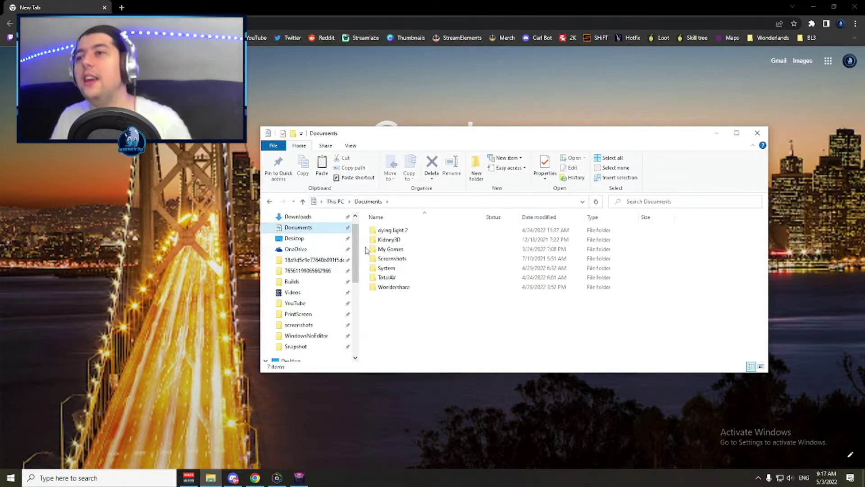
Drill down My Games > Tiny Tina's Wonderlands > Saved > SaveGames into the account-ID folder.
double_click(401, 250)
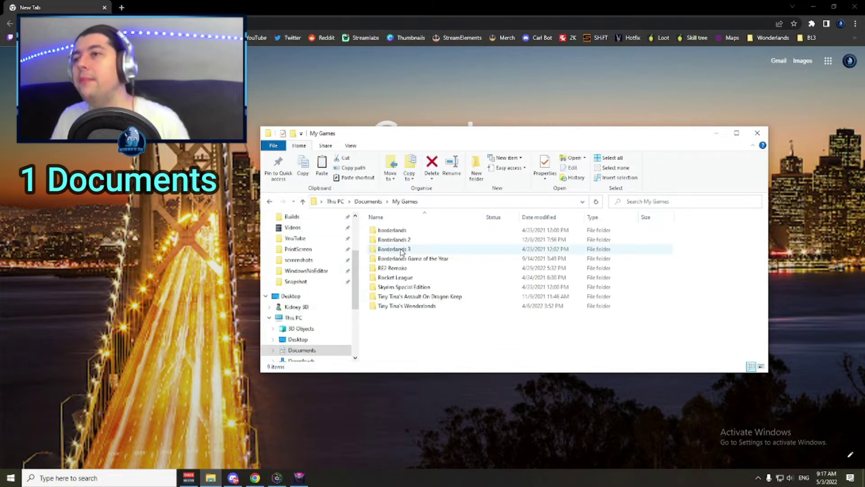
double_click(401, 306)
double_click(384, 239)
double_click(386, 258)
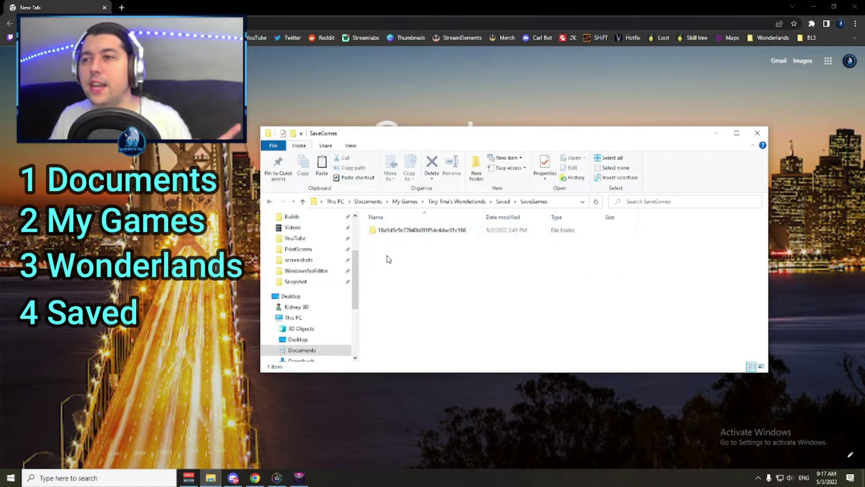
double_click(388, 230)
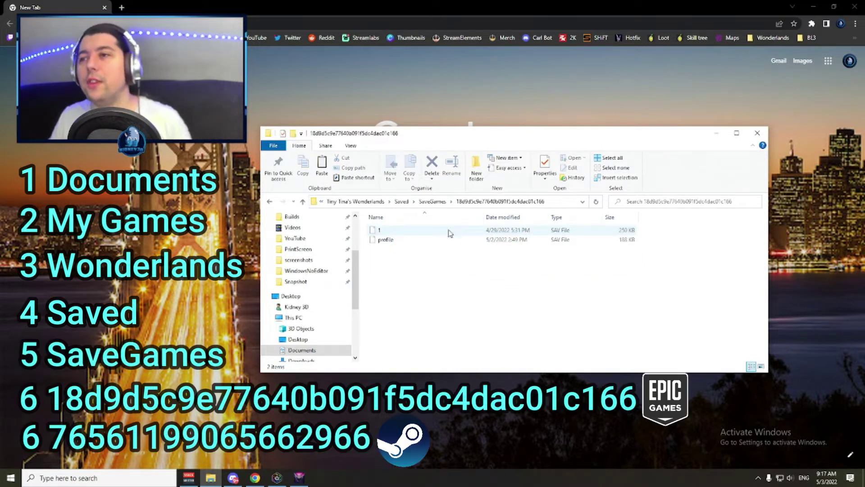
right_click(387, 260)
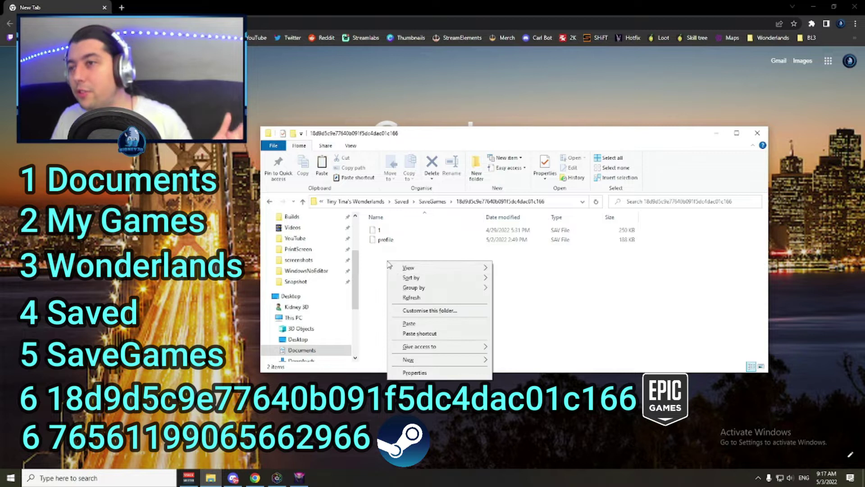
click(424, 323)
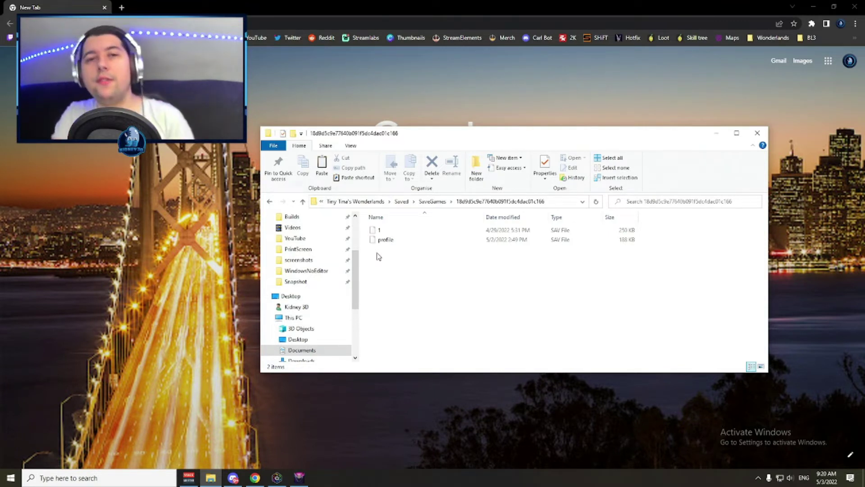
Duplicate save file 1 in the same folder by copying and pasting it.
right_click(430, 229)
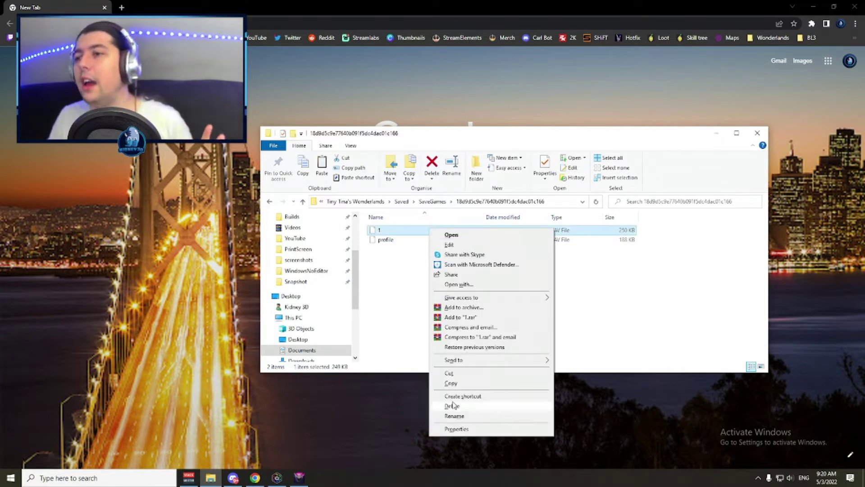
click(450, 382)
right_click(436, 312)
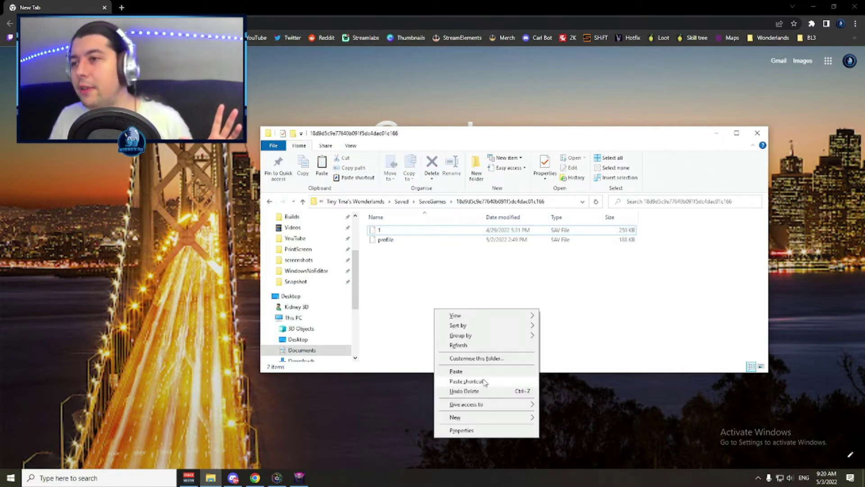
click(464, 369)
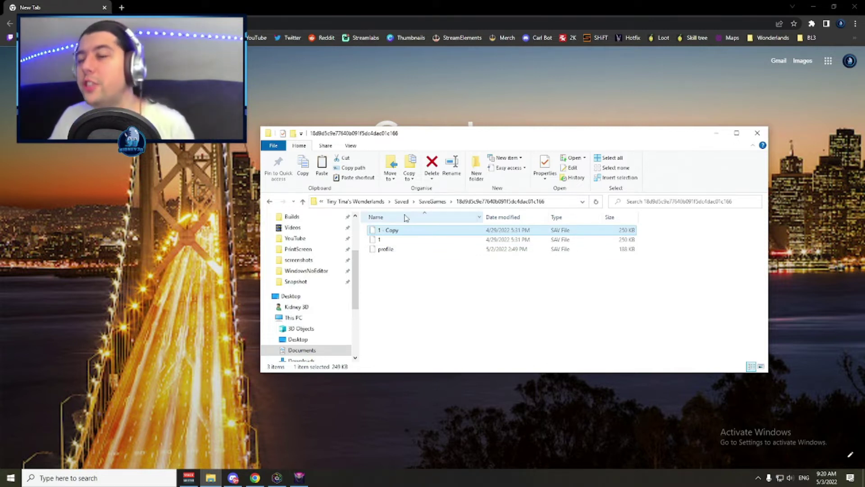
Rename the '1 - Copy' file to 104.
right_click(408, 231)
right_click(428, 228)
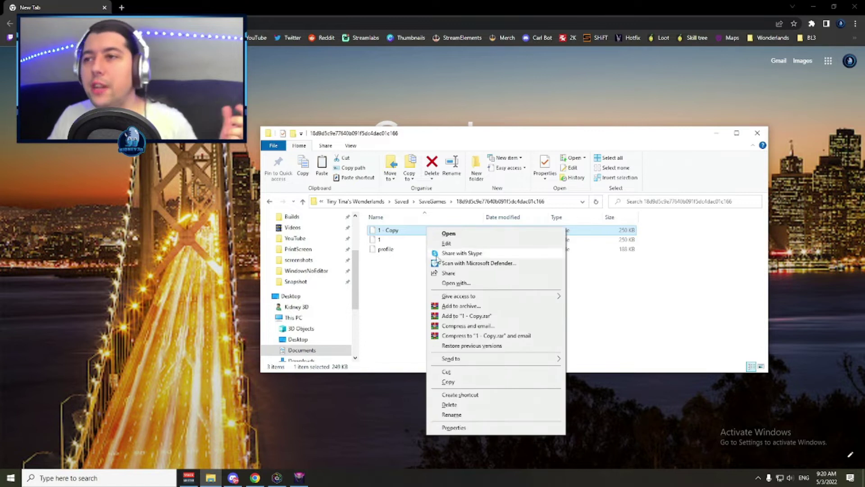
click(452, 414)
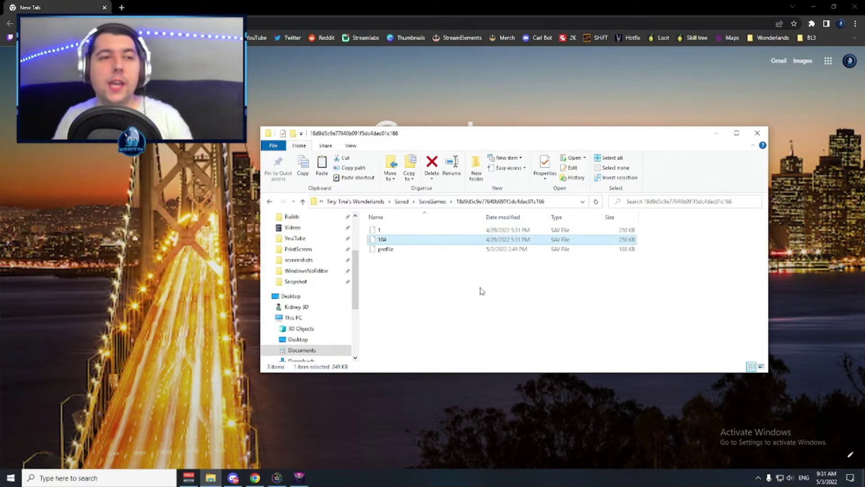
Clear the selection, remove the 104 copy, and select save file 1.
click(392, 324)
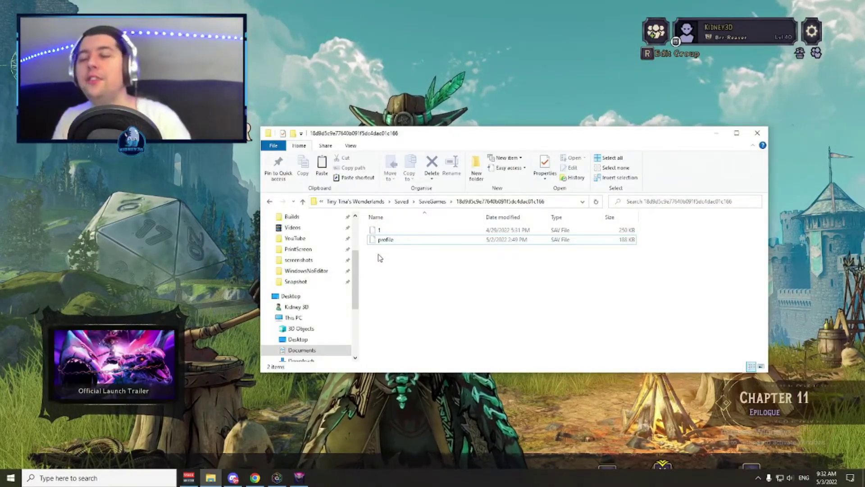
click(403, 233)
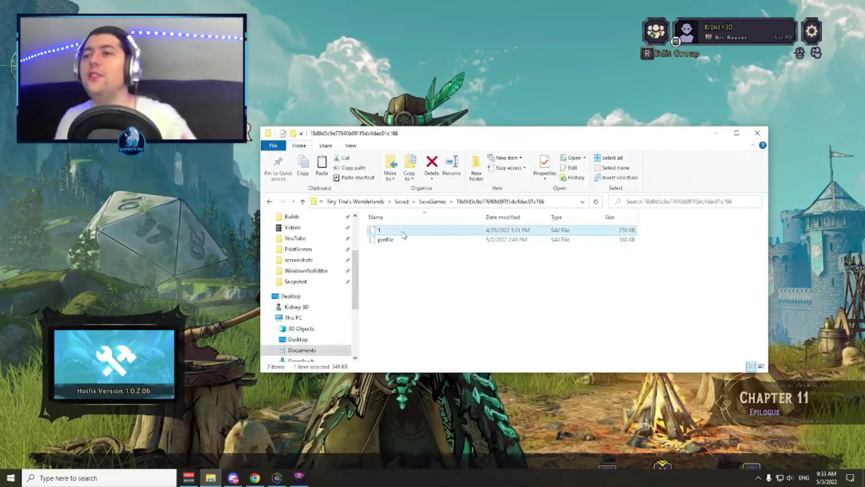
Copy save file 1 and paste it into the parent SaveGames folder.
right_click(410, 232)
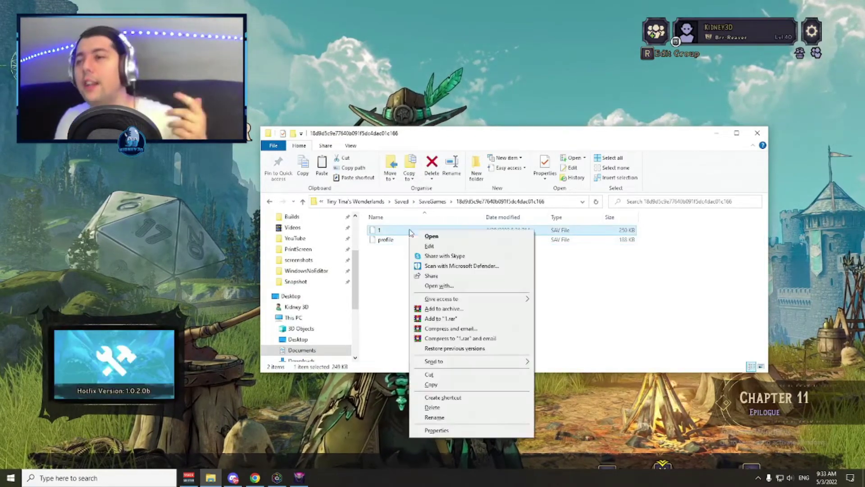
click(425, 386)
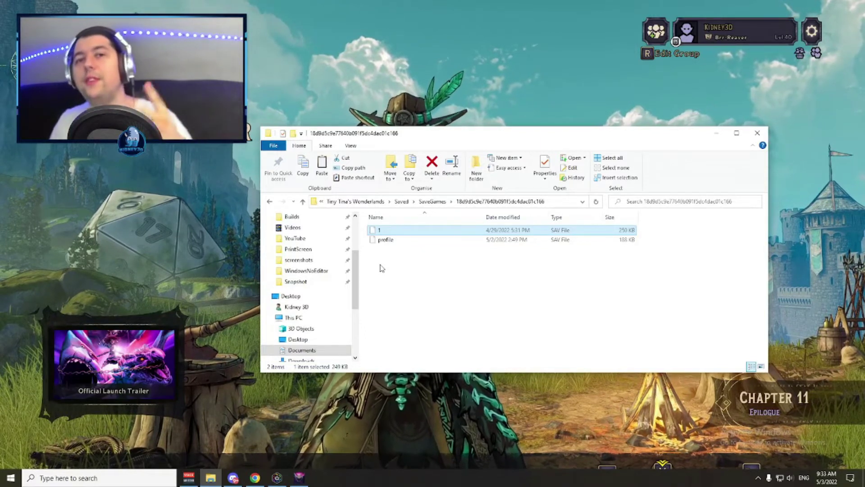
click(386, 265)
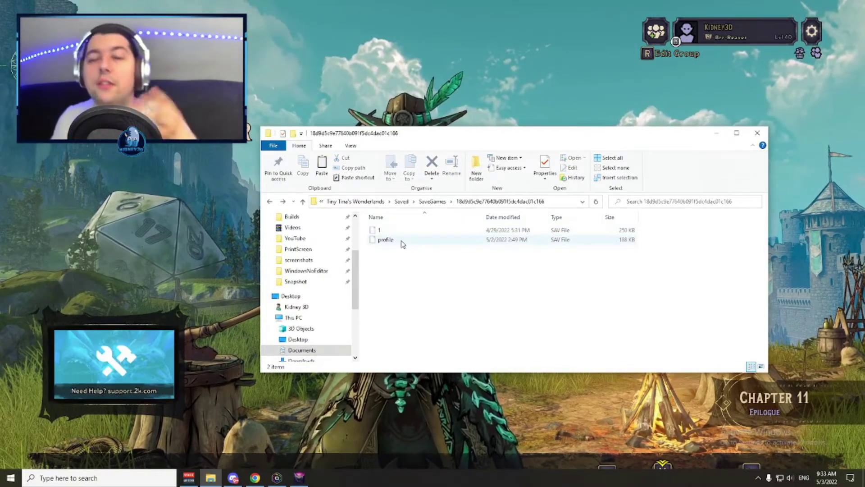
click(431, 201)
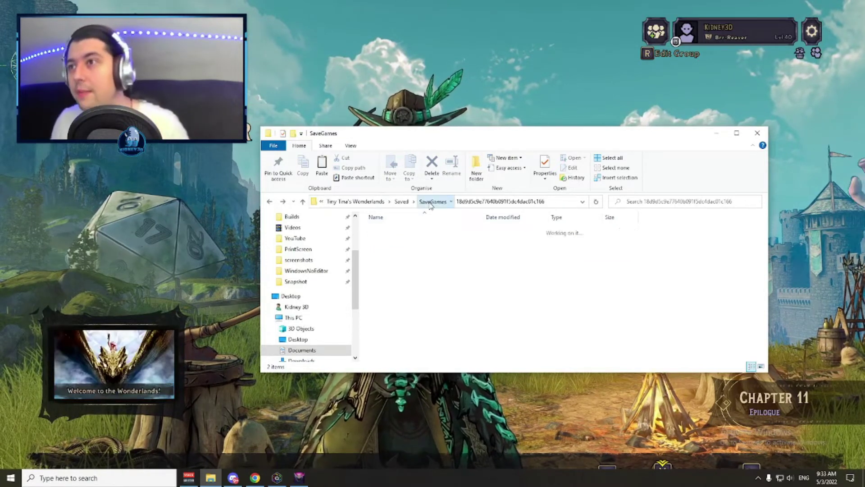
right_click(415, 260)
click(440, 323)
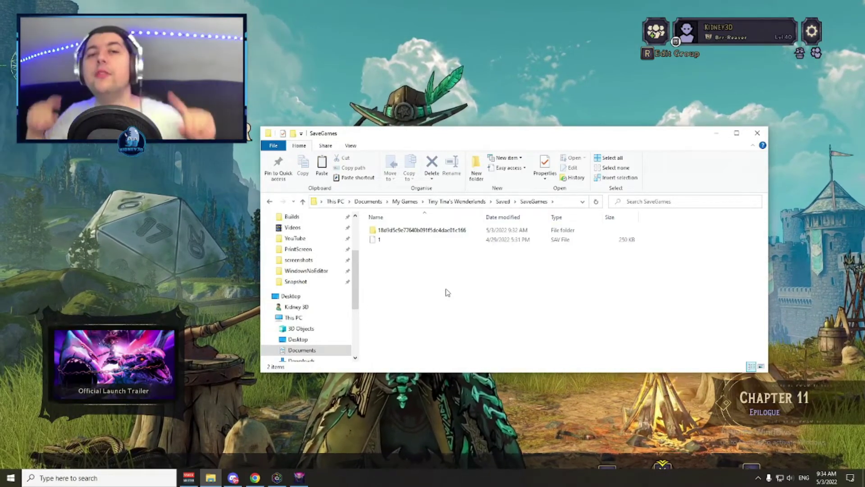
Open the 18d9d5c9e… ID folder in SaveGames and select save file 1.
mouse_move(309, 481)
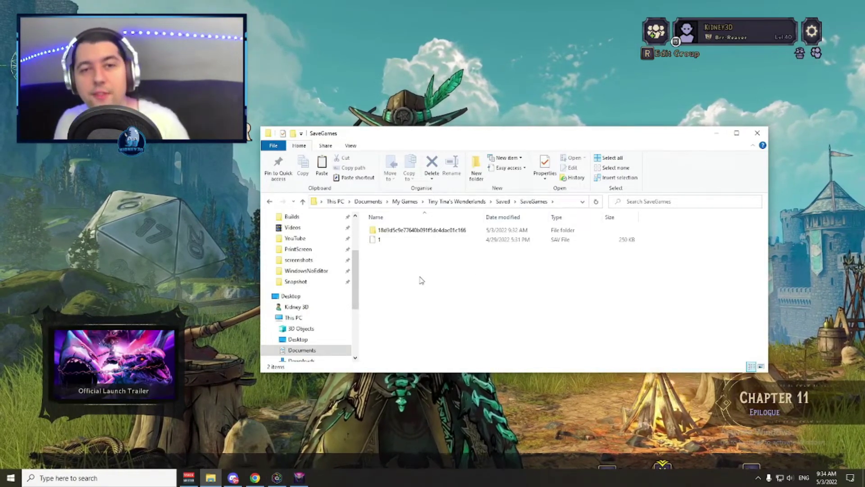
double_click(407, 230)
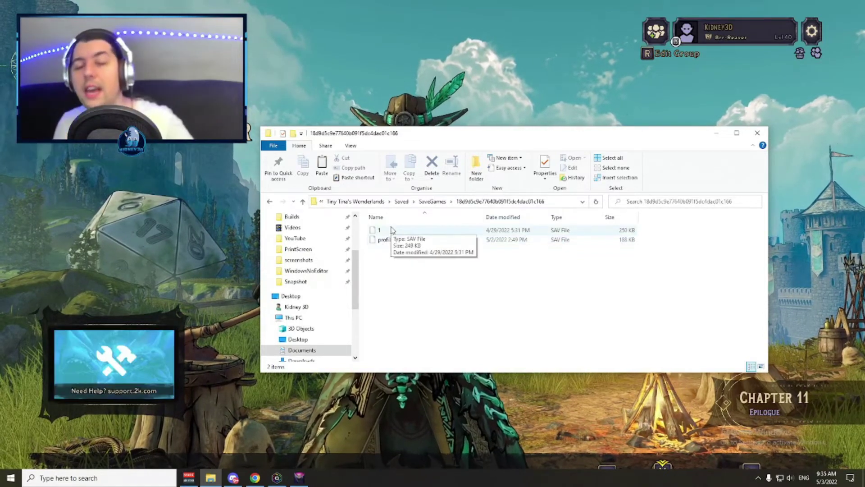
click(390, 230)
Delete save file 1 from the ID folder and copy the backup file 1 in SaveGames.
key(Delete)
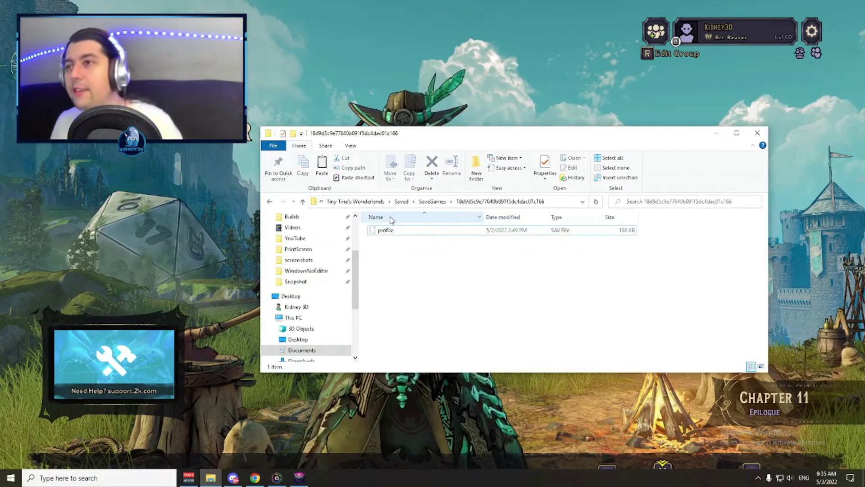
key(alt+Up)
click(392, 239)
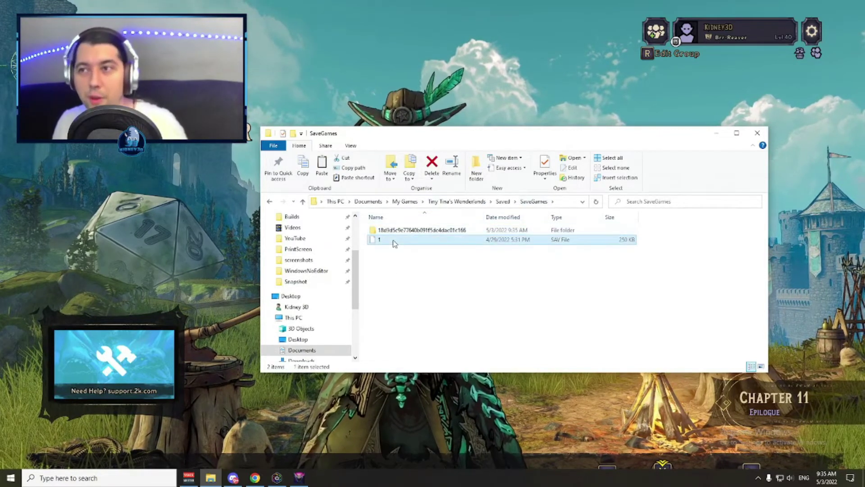
right_click(395, 243)
click(417, 395)
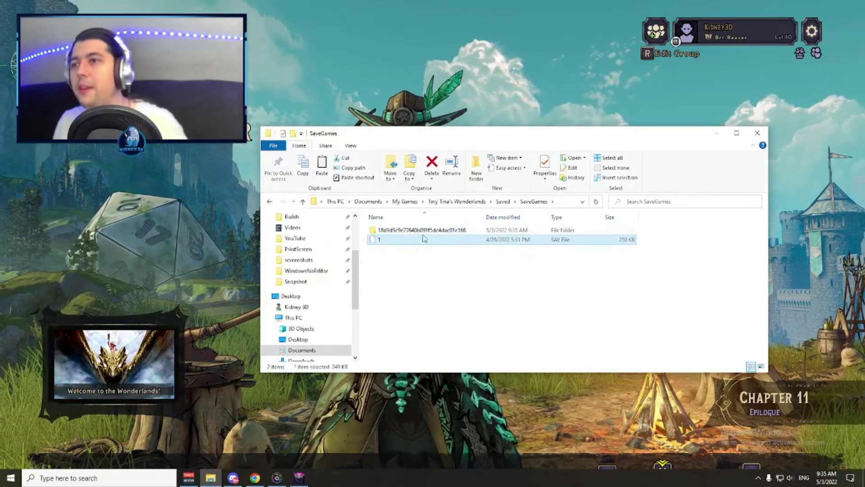
Paste the backup into the ID folder, then return to SaveGames and select the backup.
double_click(419, 230)
right_click(396, 265)
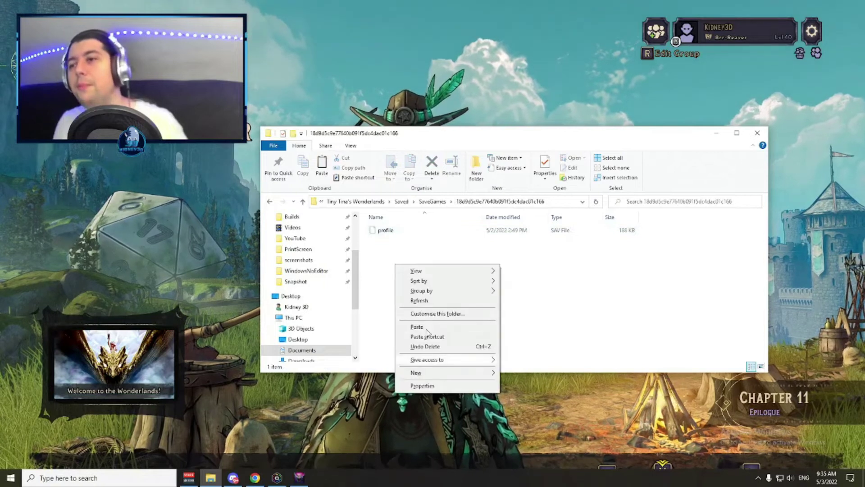
click(416, 326)
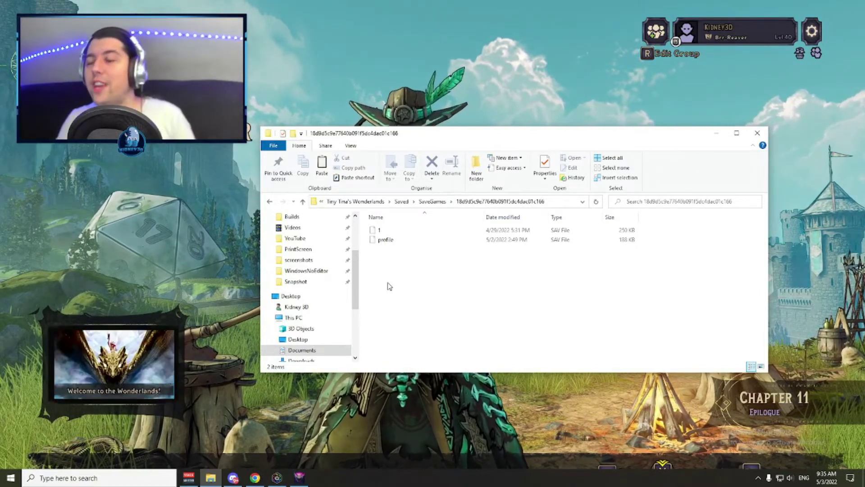
key(alt+Up)
click(409, 240)
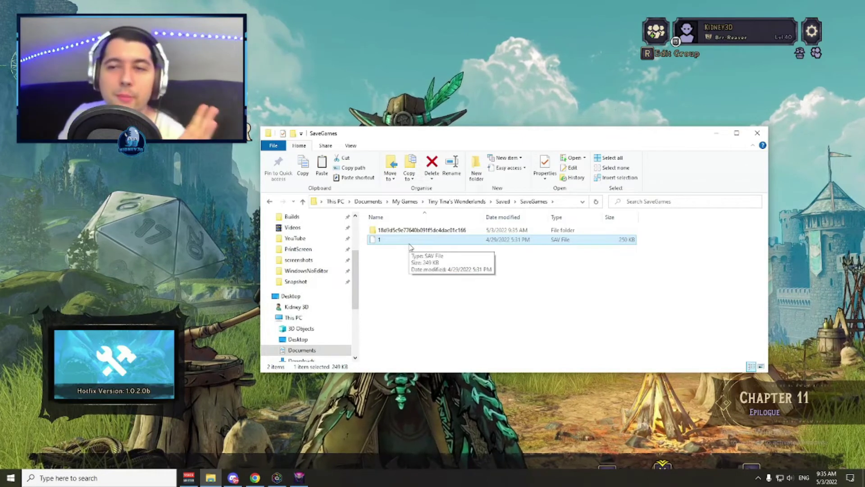
Copy save file 1 from the account-ID folder.
double_click(411, 230)
click(410, 232)
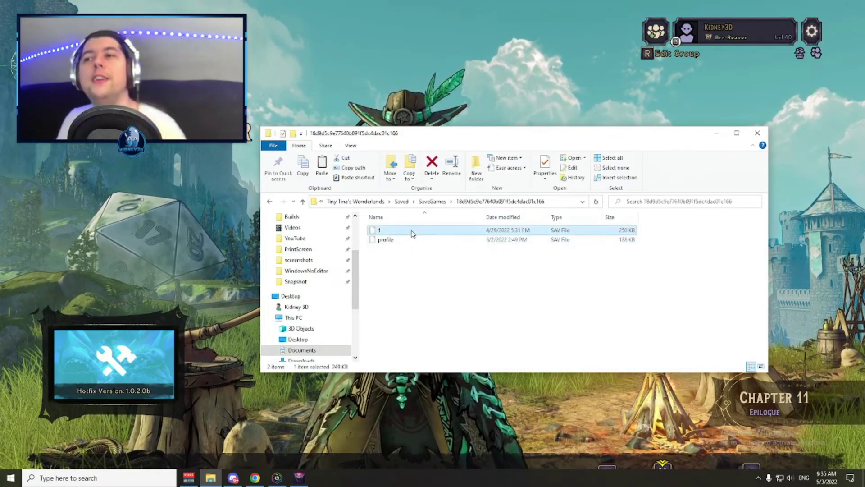
right_click(412, 232)
click(434, 387)
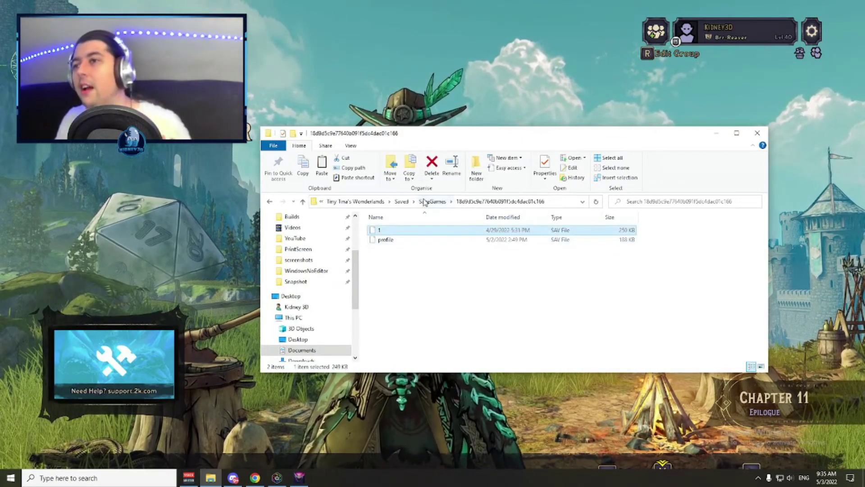
Paste save file 1 into the Saved folder and return to the pinned ID folder.
click(402, 203)
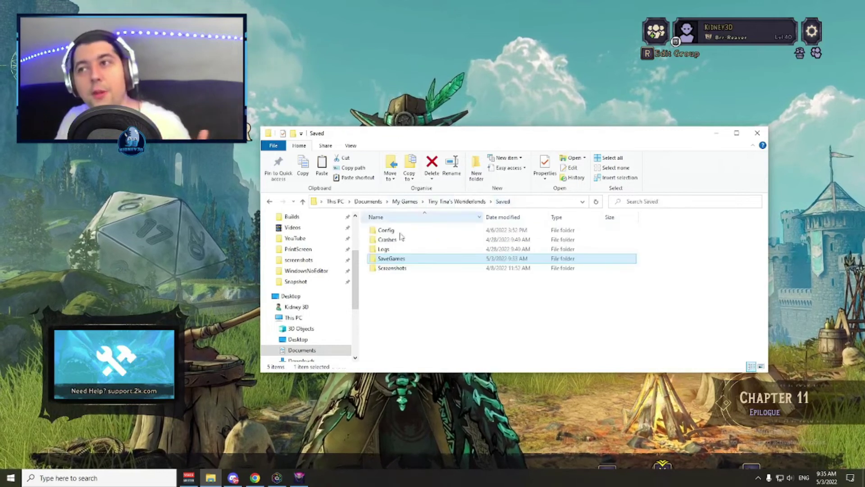
right_click(396, 308)
click(417, 369)
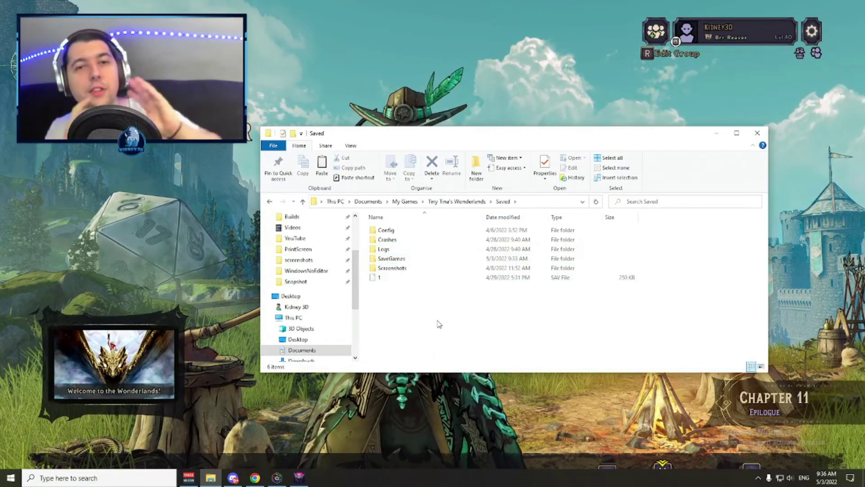
scroll(311, 232, up, 1)
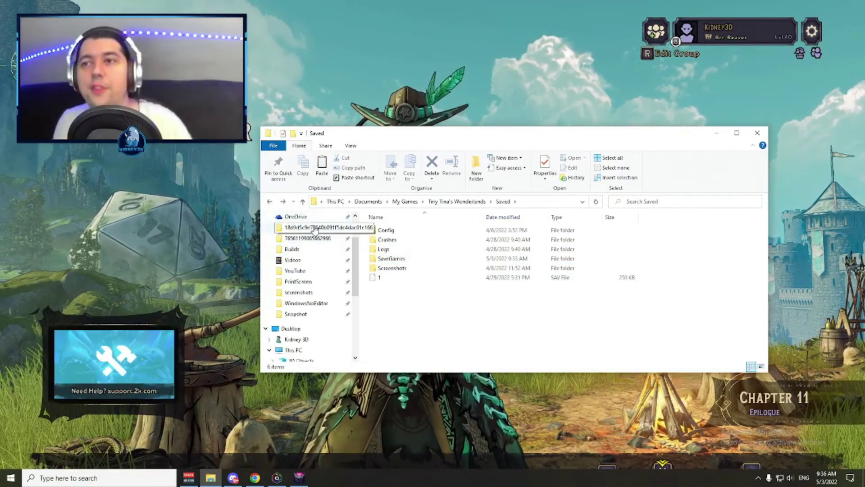
click(315, 228)
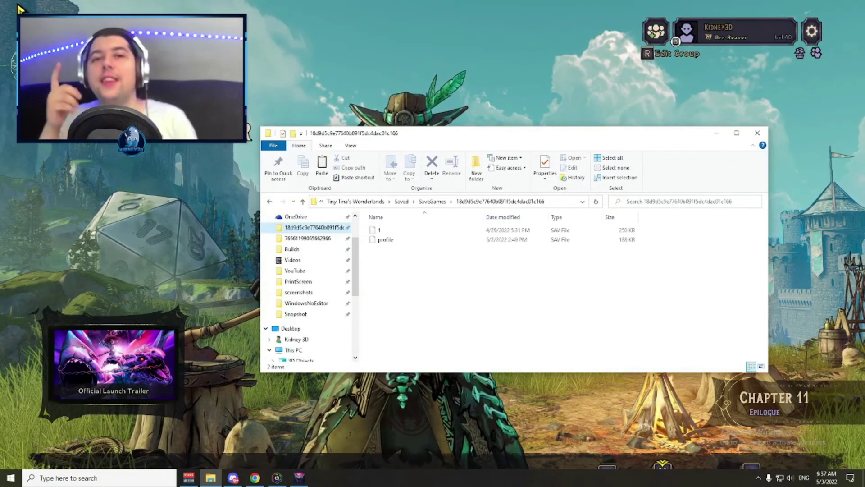